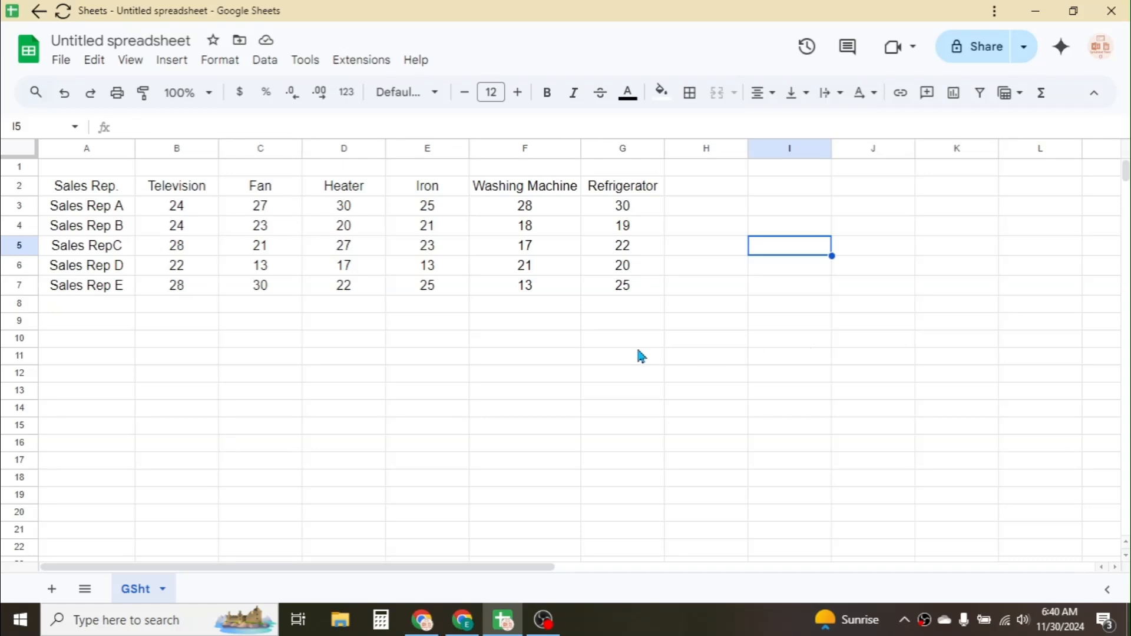
{"action": "left_click_drag", "start_coordinate": [91, 189], "coordinate": [91, 272]}
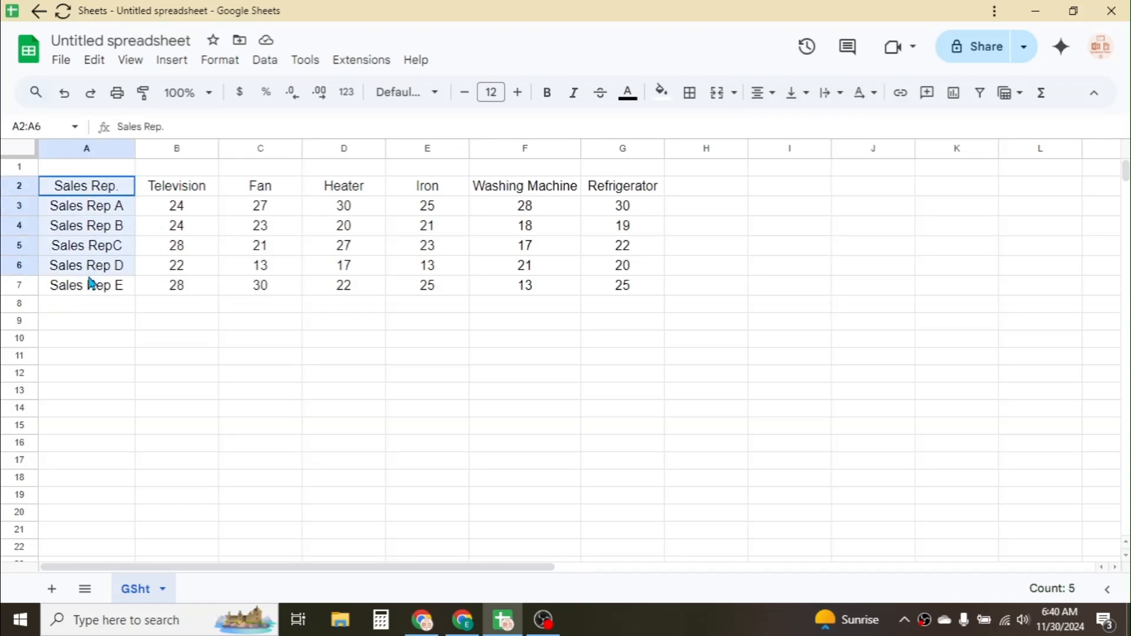
{"action": "left_click", "coordinate": [264, 227]}
{"action": "left_click", "coordinate": [415, 231]}
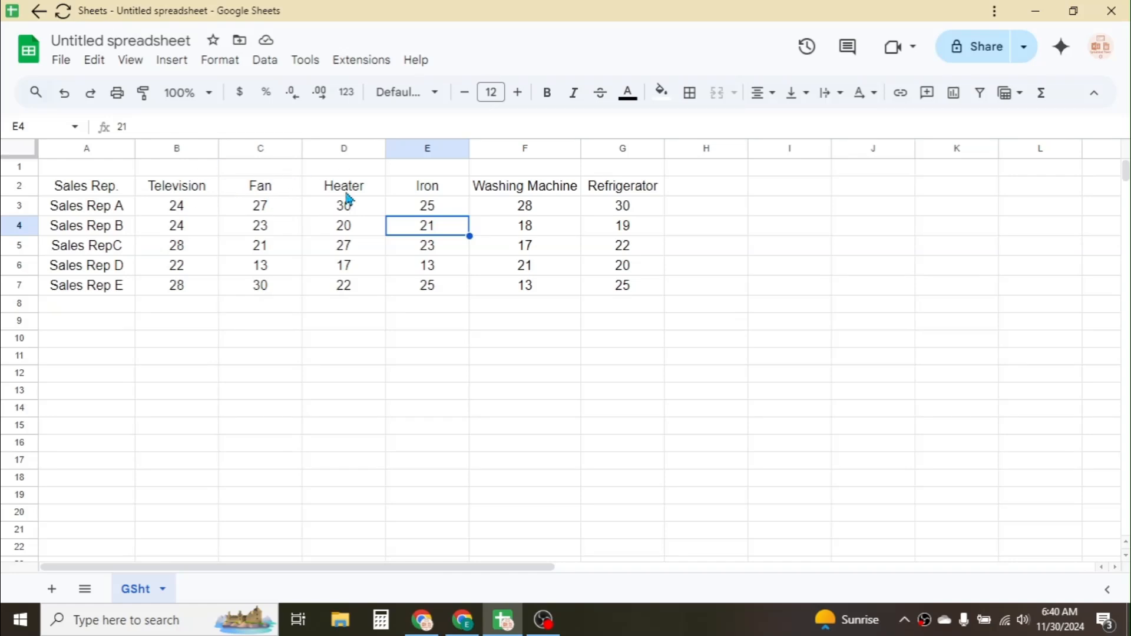
{"action": "left_click", "coordinate": [343, 373]}
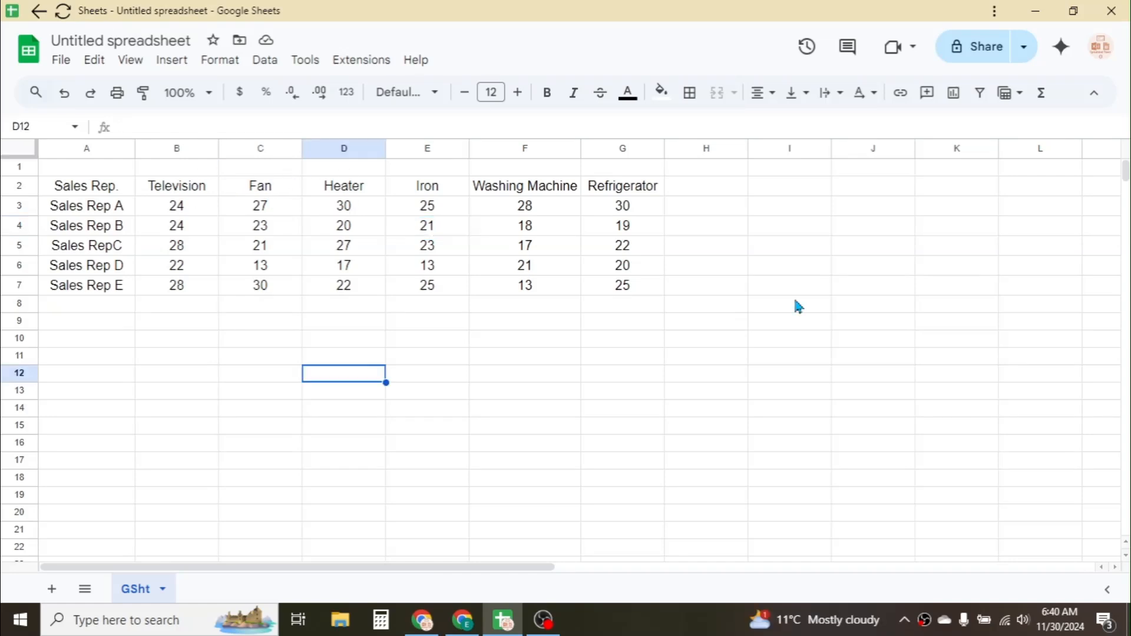
Convert the sales data in A2:G7 to a table
{"action": "left_click_drag", "start_coordinate": [101, 185], "coordinate": [611, 290]}
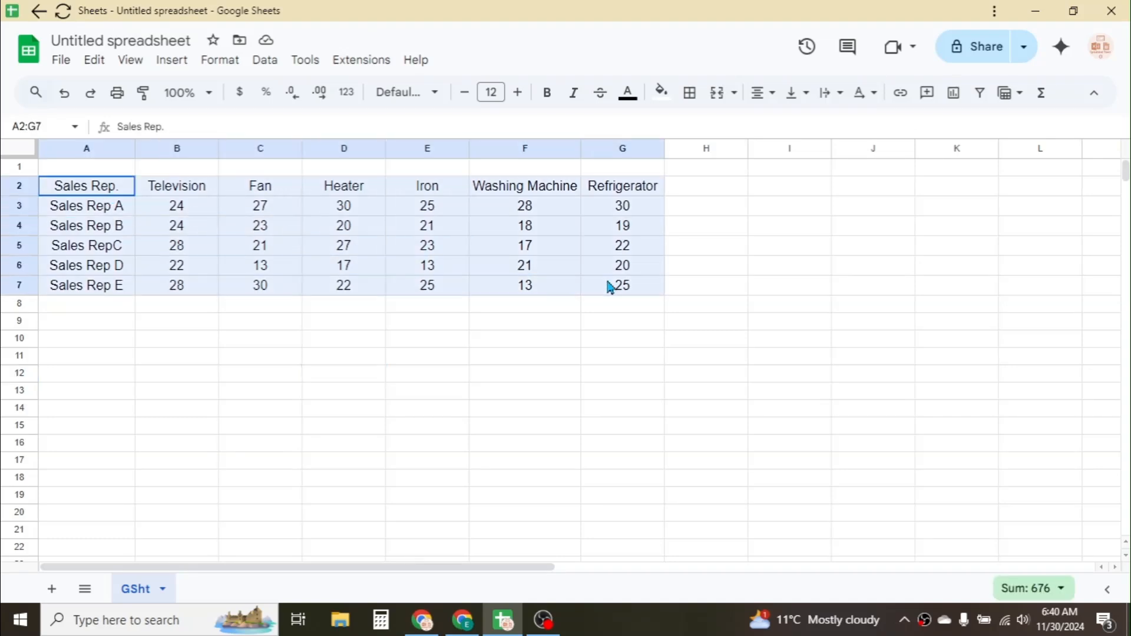
{"action": "left_click", "coordinate": [439, 233]}
{"action": "right_click", "coordinate": [442, 236]}
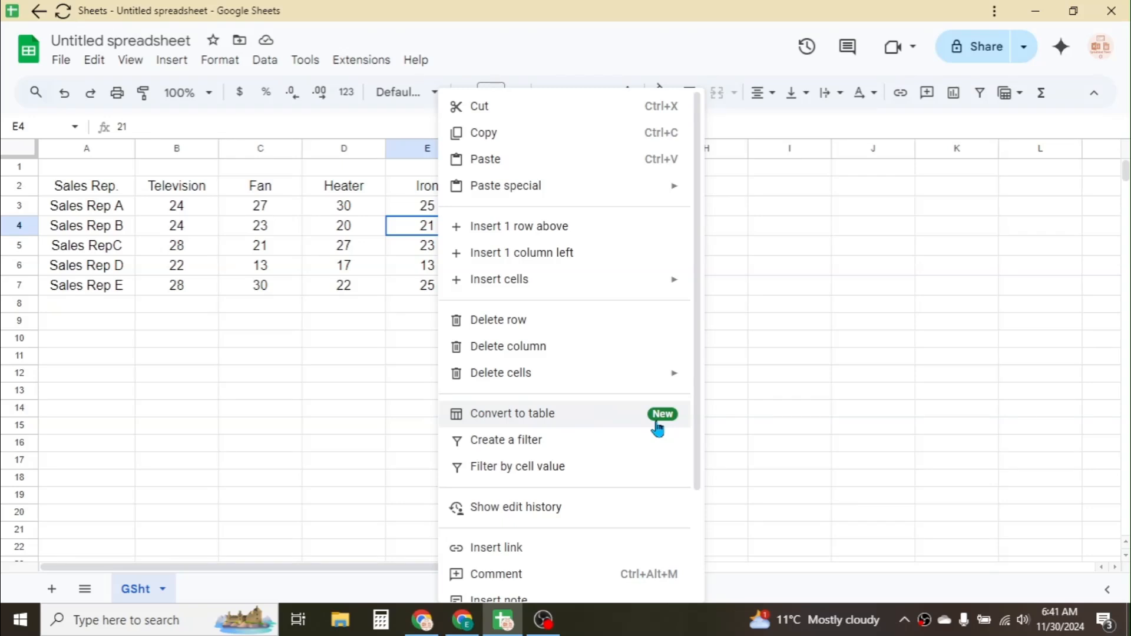
{"action": "left_click", "coordinate": [524, 419]}
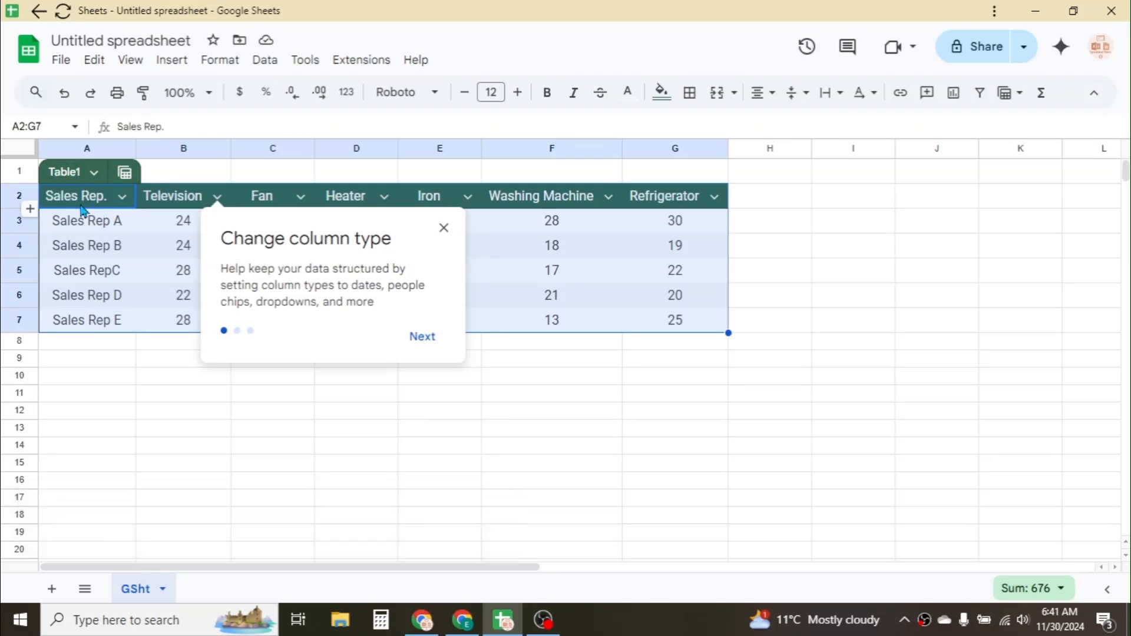
Rename the new table as salesdata and dismiss the column type tip
{"action": "left_click", "coordinate": [78, 172]}
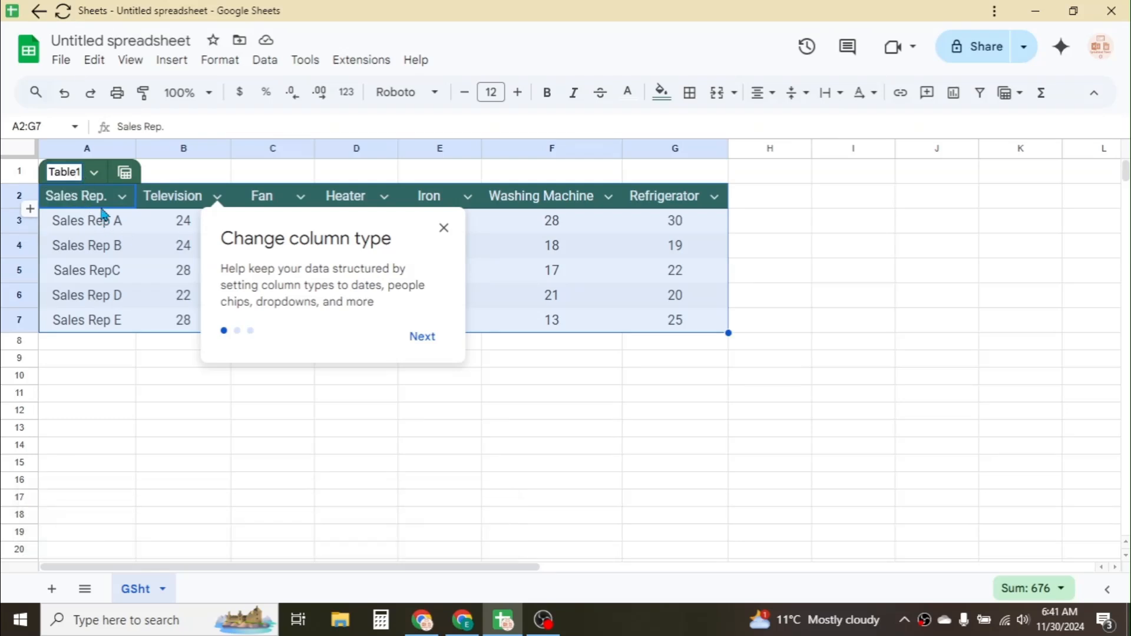
{"action": "key", "text": "BackSpace"}
{"action": "key", "text": "BackSpace"}
{"action": "key", "text": "BackSpace"}
{"action": "key", "text": "BackSpace"}
{"action": "key", "text": "BackSpace"}
{"action": "key", "text": "BackSpace"}
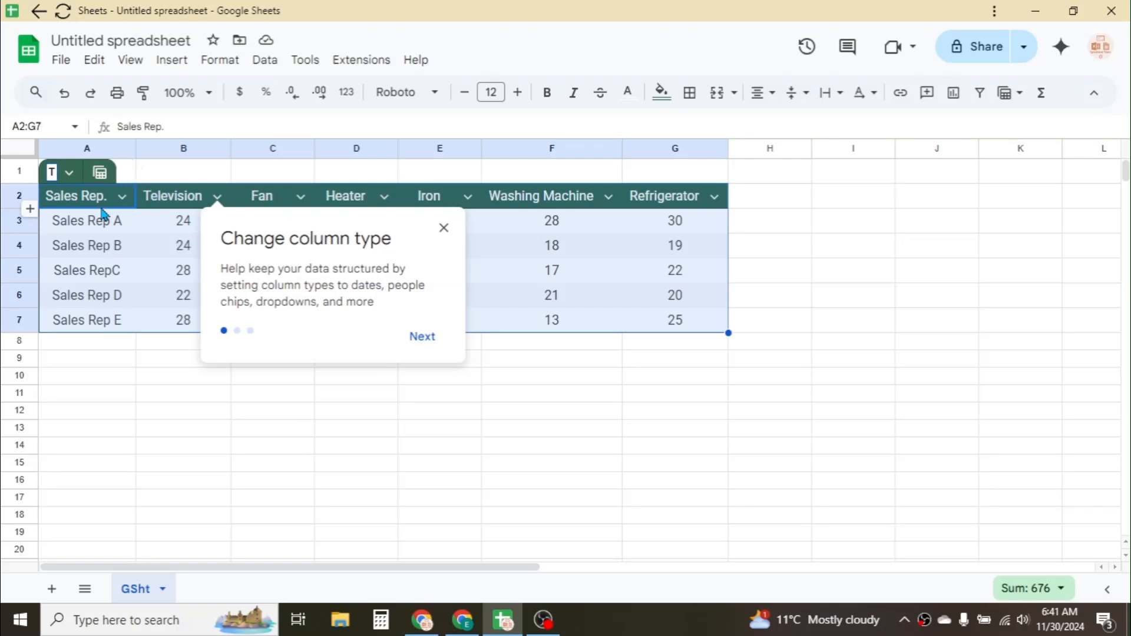
{"action": "type", "text": "salesd"}
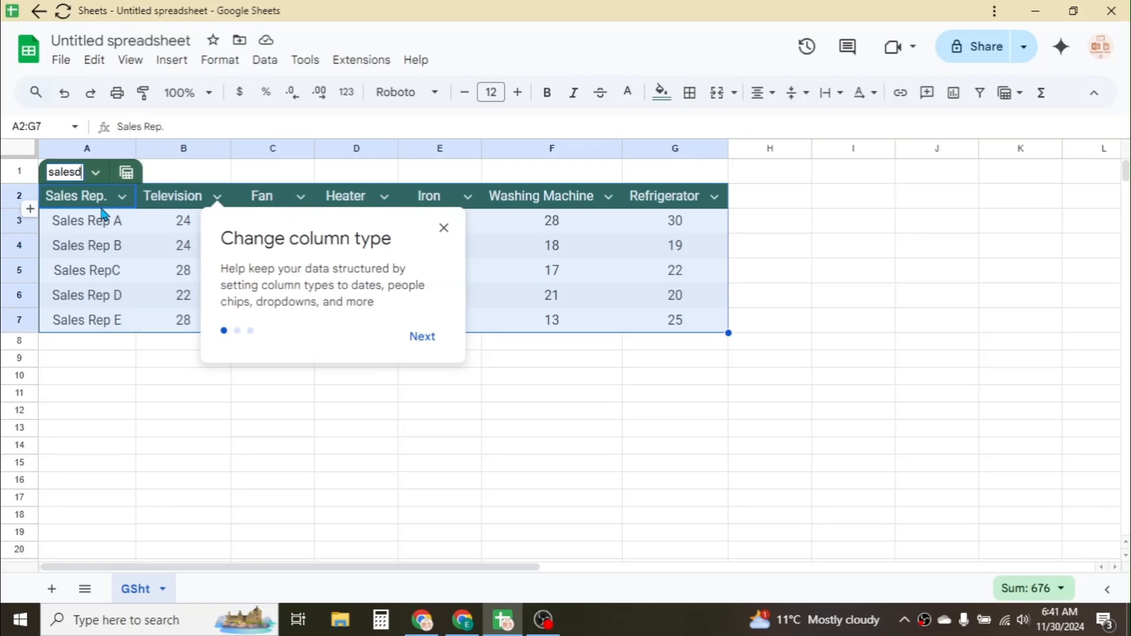
{"action": "type", "text": "ara"}
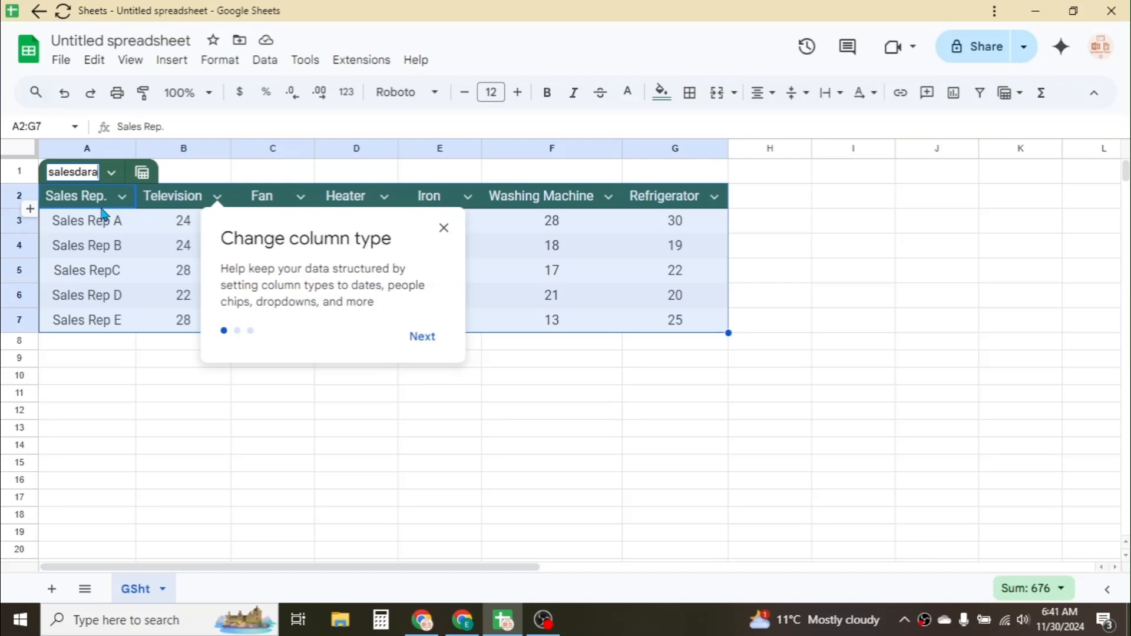
{"action": "key", "text": "BackSpace"}
{"action": "key", "text": "BackSpace"}
{"action": "type", "text": "ta"}
{"action": "left_click", "coordinate": [381, 412]}
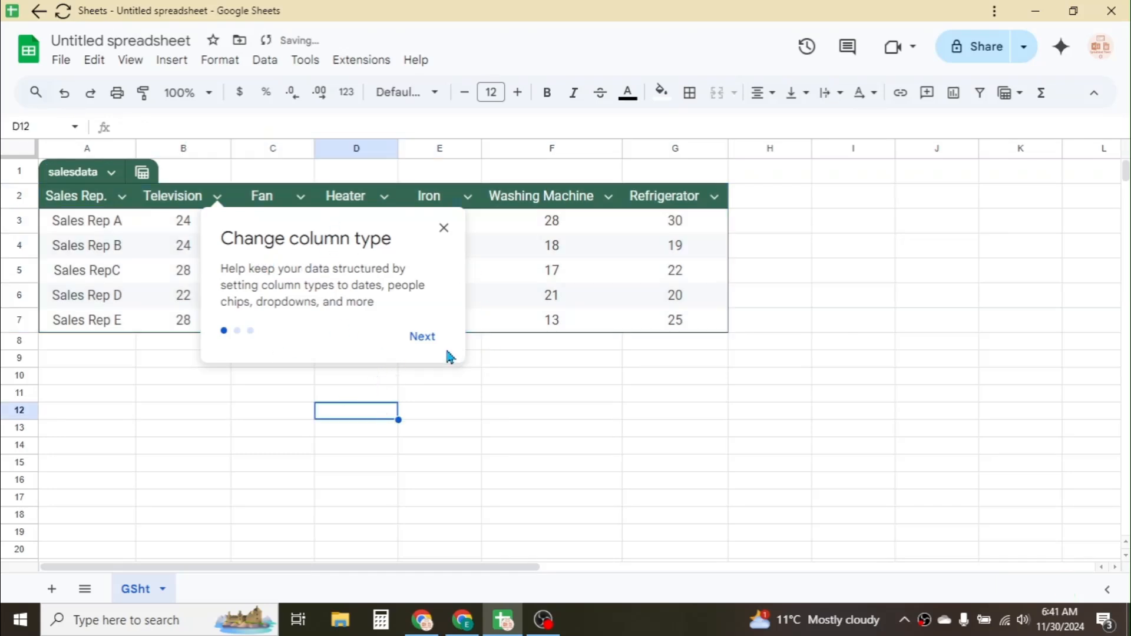
{"action": "left_click", "coordinate": [444, 228]}
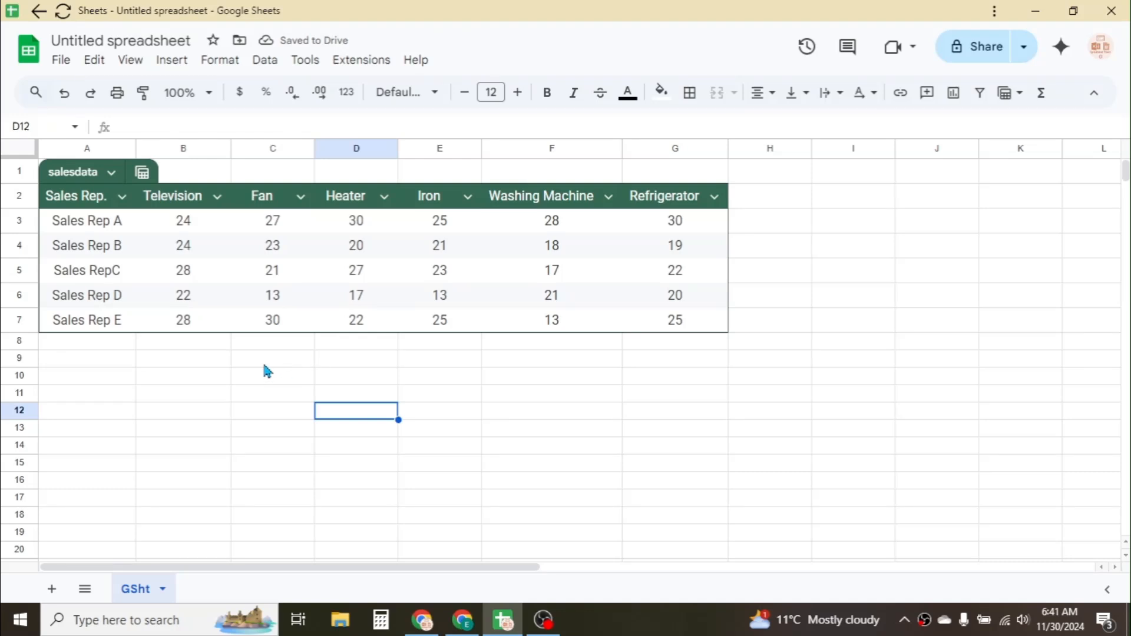
{"action": "left_click", "coordinate": [217, 197]}
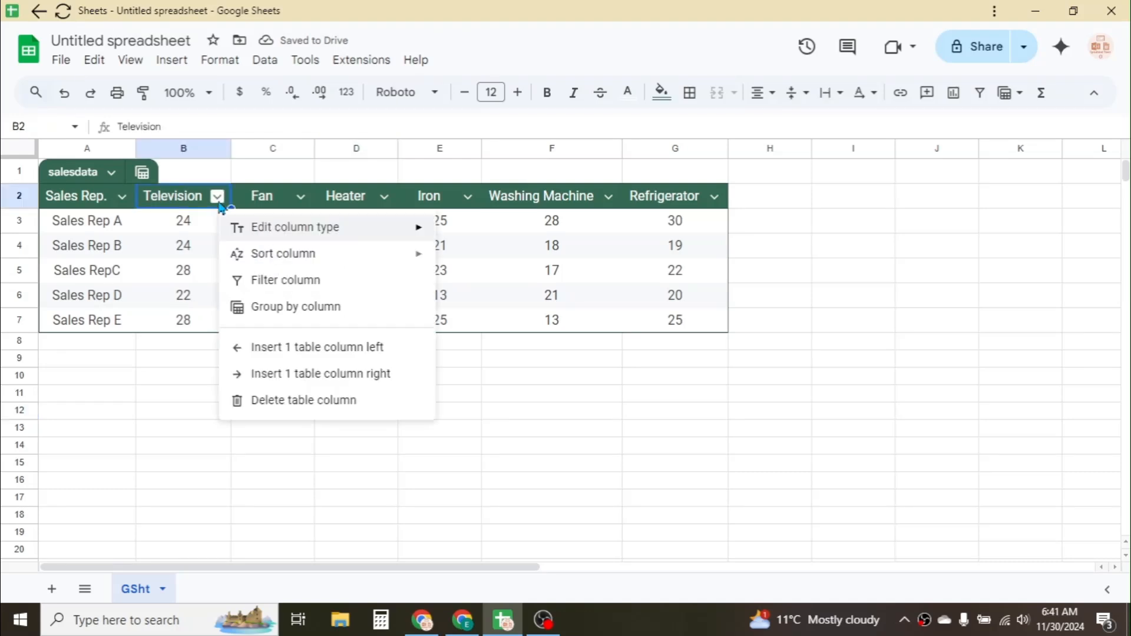
{"action": "mouse_move", "coordinate": [301, 236]}
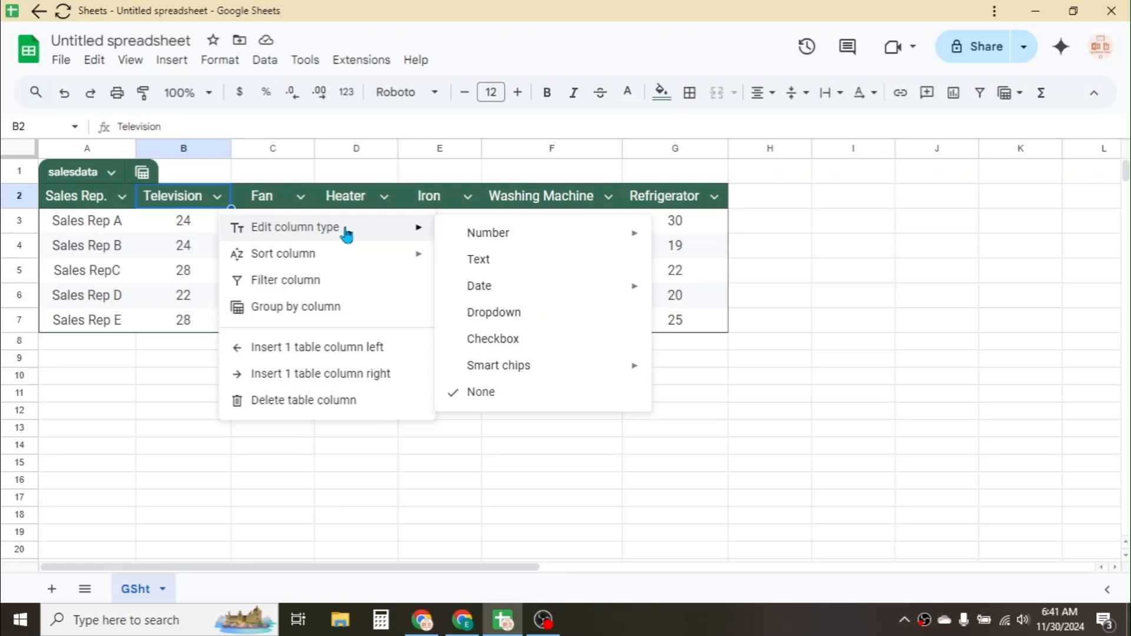
{"action": "mouse_move", "coordinate": [497, 292]}
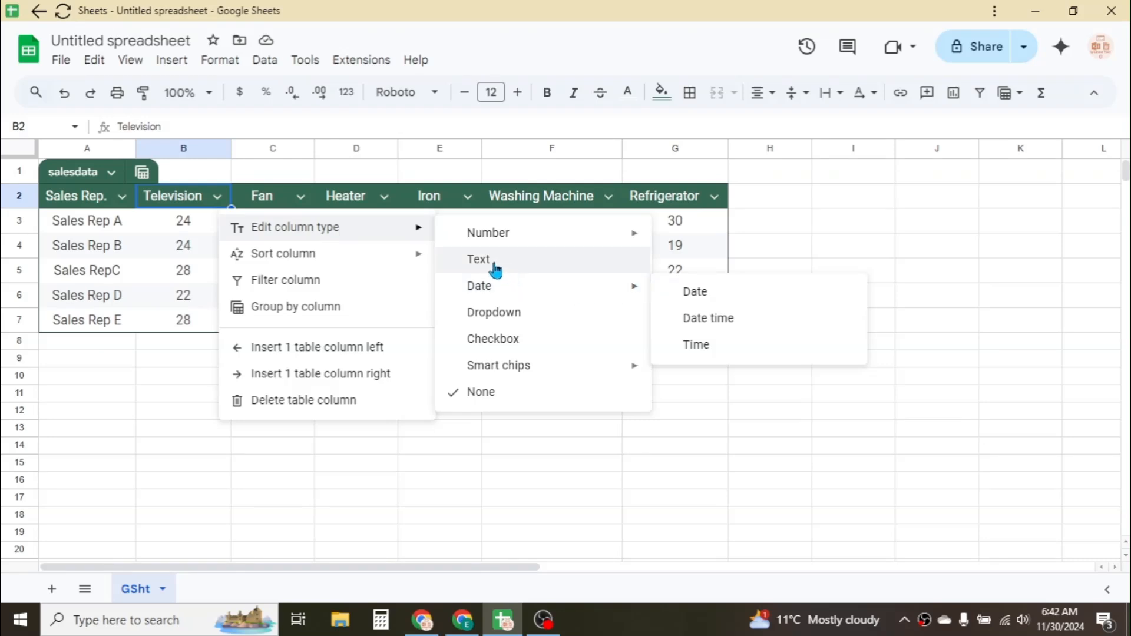
{"action": "left_click", "coordinate": [834, 451]}
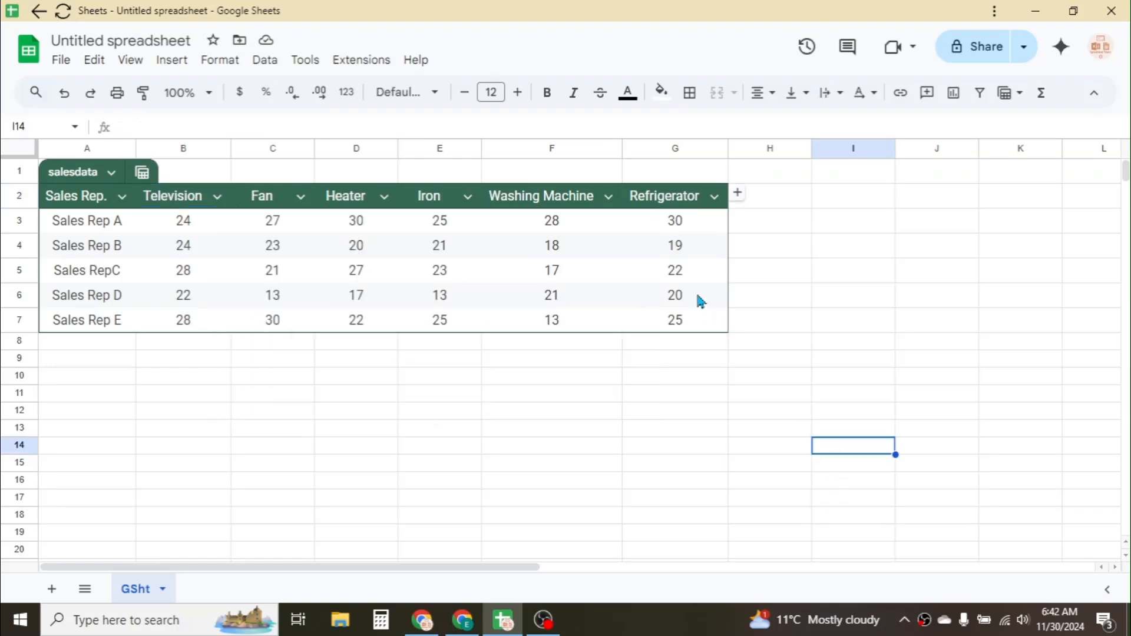
{"action": "left_click", "coordinate": [611, 204]}
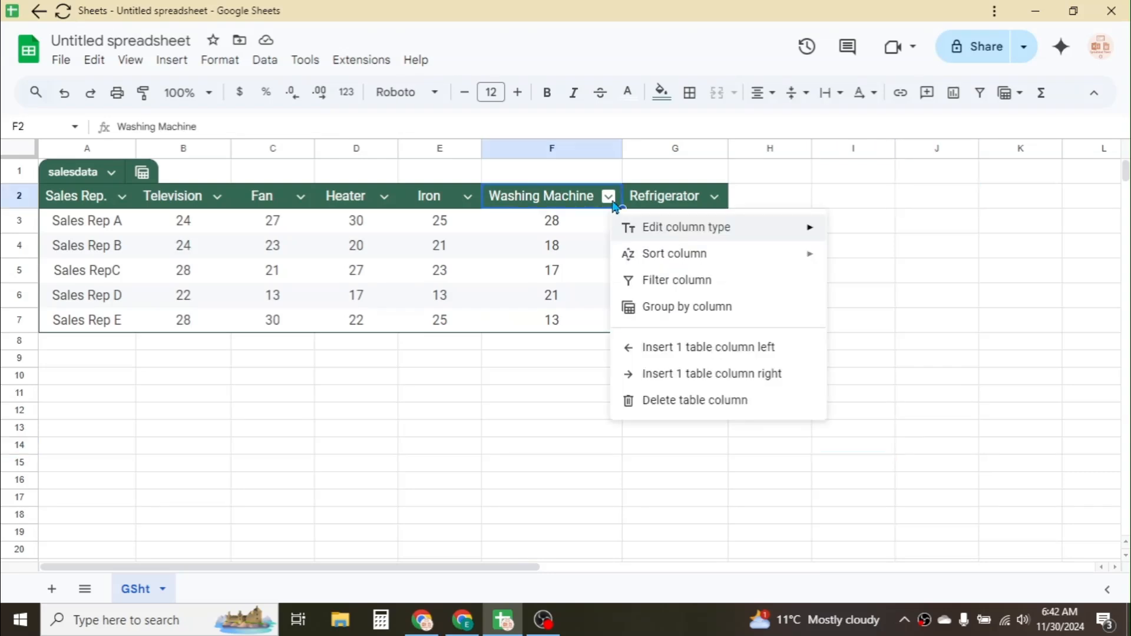
{"action": "left_click", "coordinate": [548, 394]}
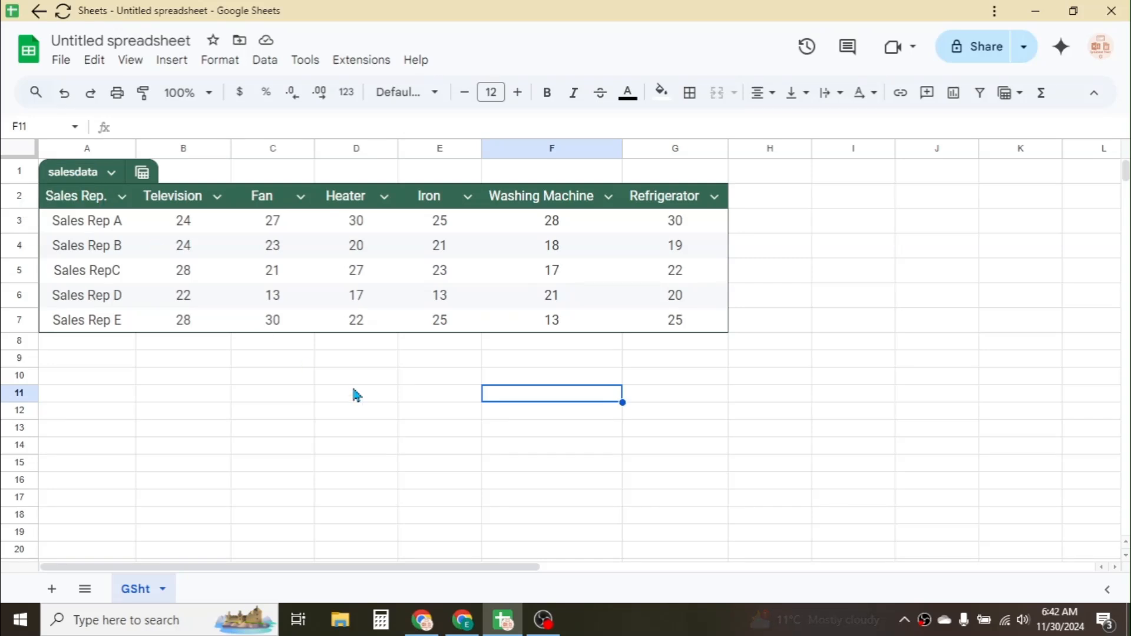
{"action": "left_click", "coordinate": [342, 361]}
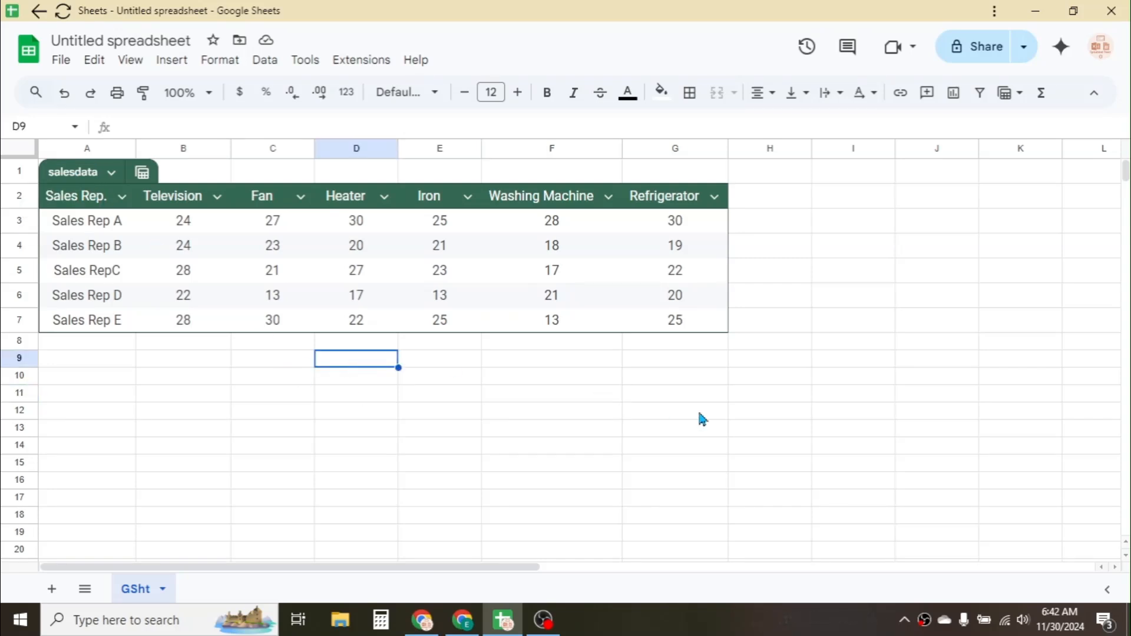
Label the lookup area below the table with Sales Rep D in H10 and Heater in I9
{"action": "left_click", "coordinate": [768, 376]}
{"action": "type", "text": "Sa"}
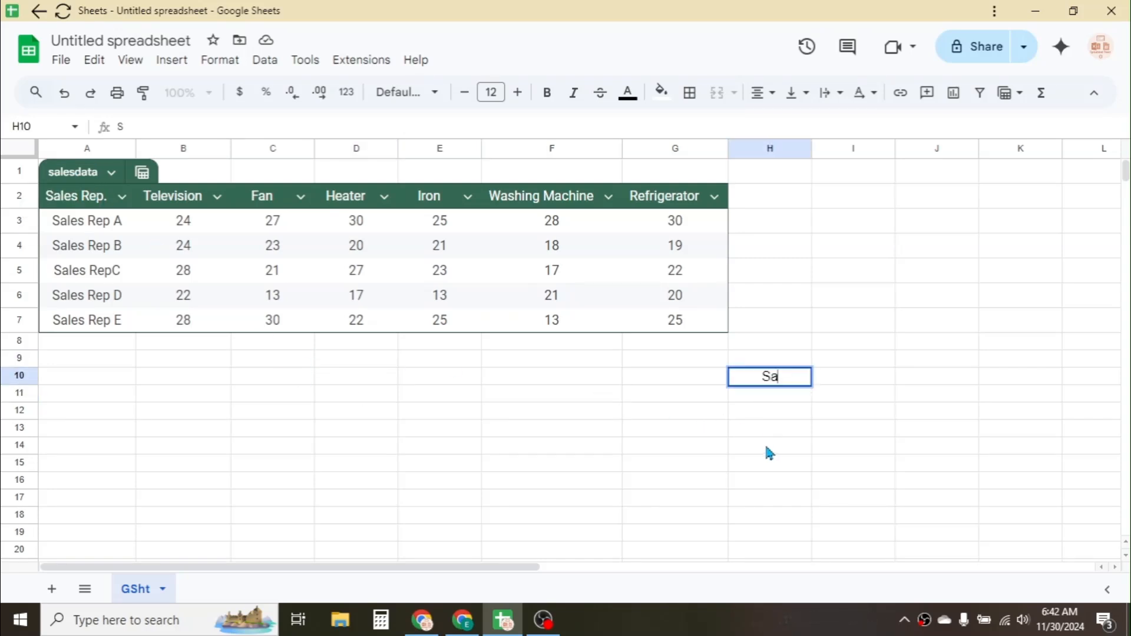
{"action": "type", "text": "les Rep D"}
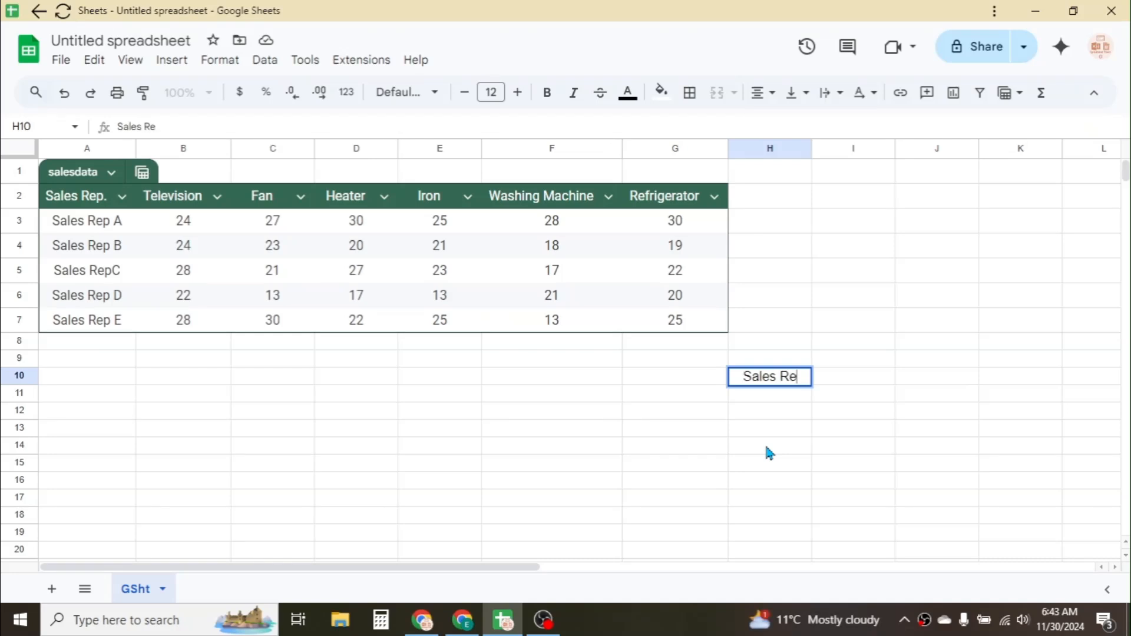
{"action": "left_click", "coordinate": [832, 375]}
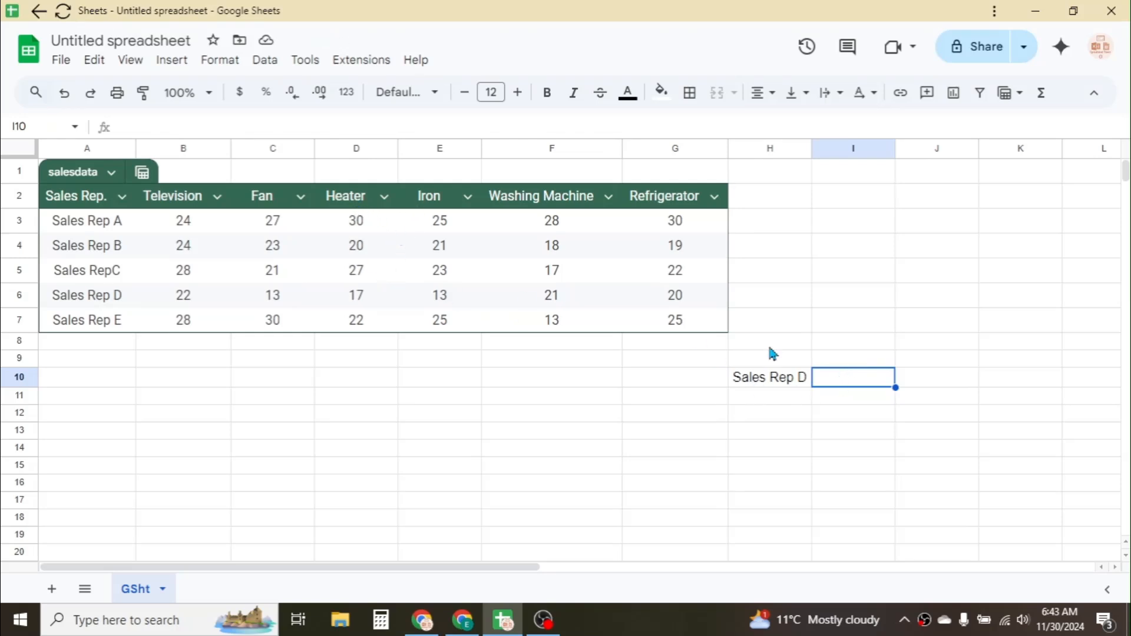
{"action": "left_click", "coordinate": [849, 362]}
{"action": "type", "text": "H"}
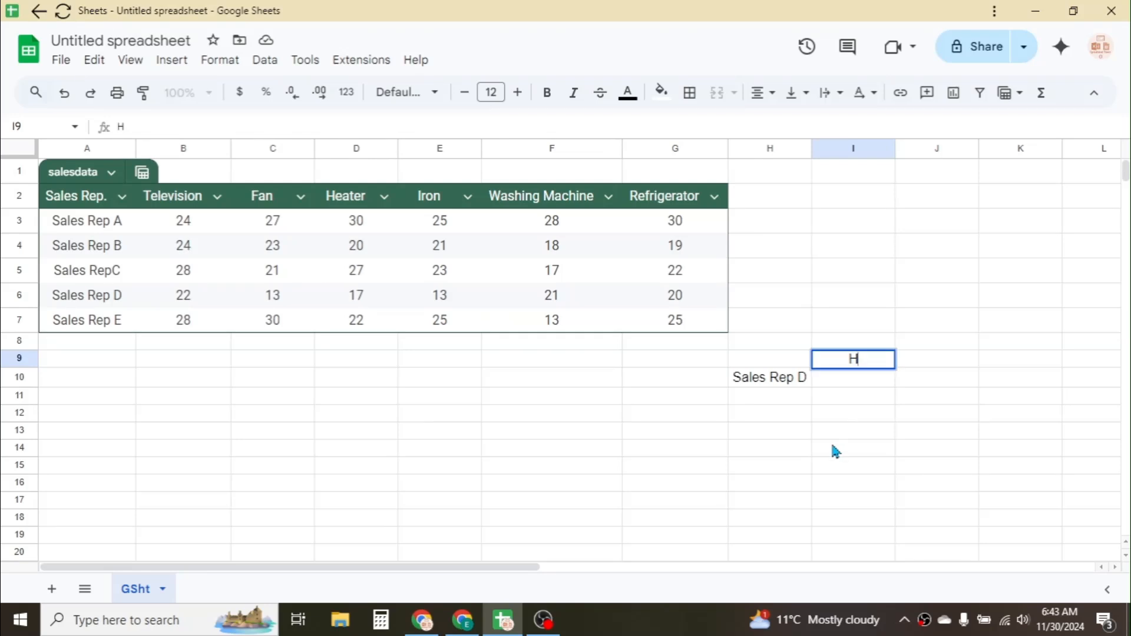
{"action": "type", "text": "eater"}
Enter the formula =VLOOKUP(H10,salesdata,4,0) in I10 to look up the Heater sales of Sales Rep D
{"action": "left_click", "coordinate": [848, 384]}
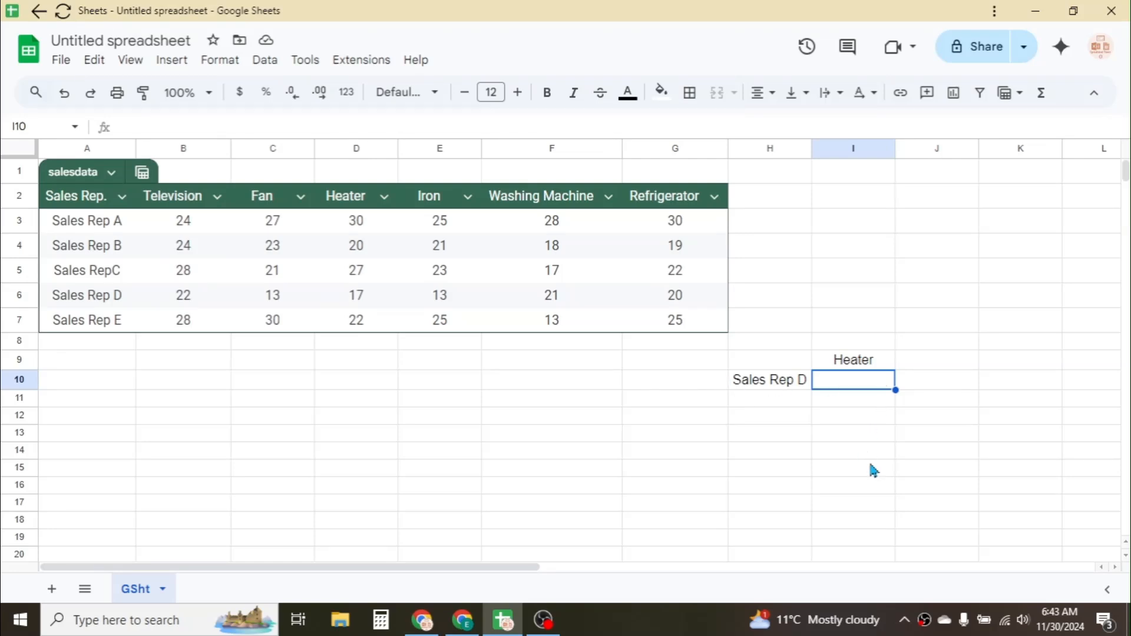
{"action": "type", "text": "=VL"}
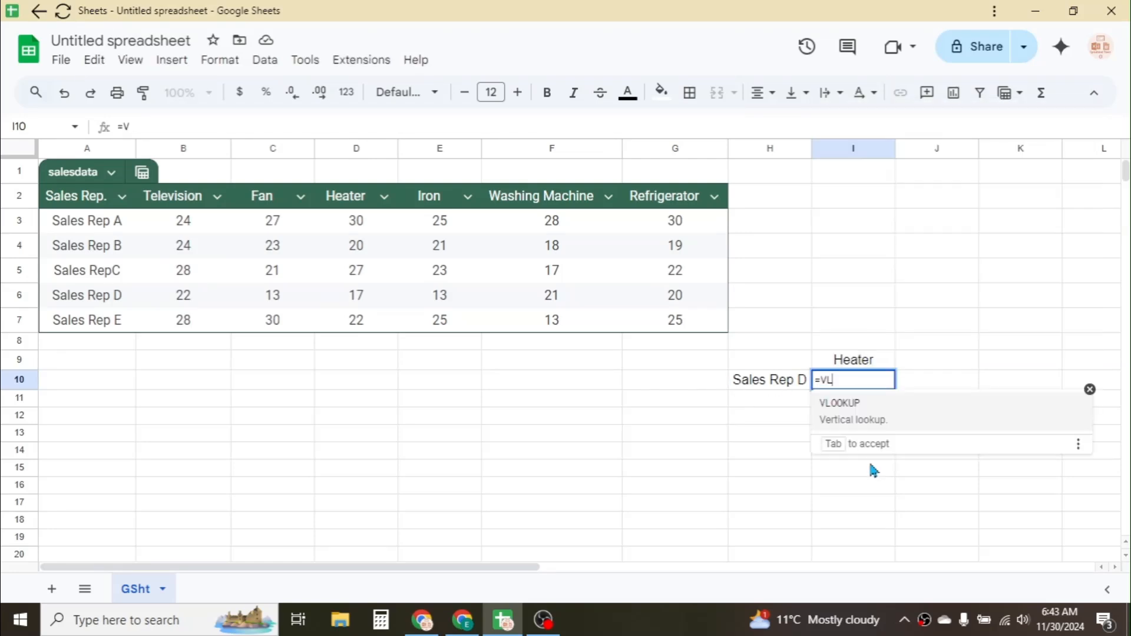
{"action": "type", "text": "OOKUP("}
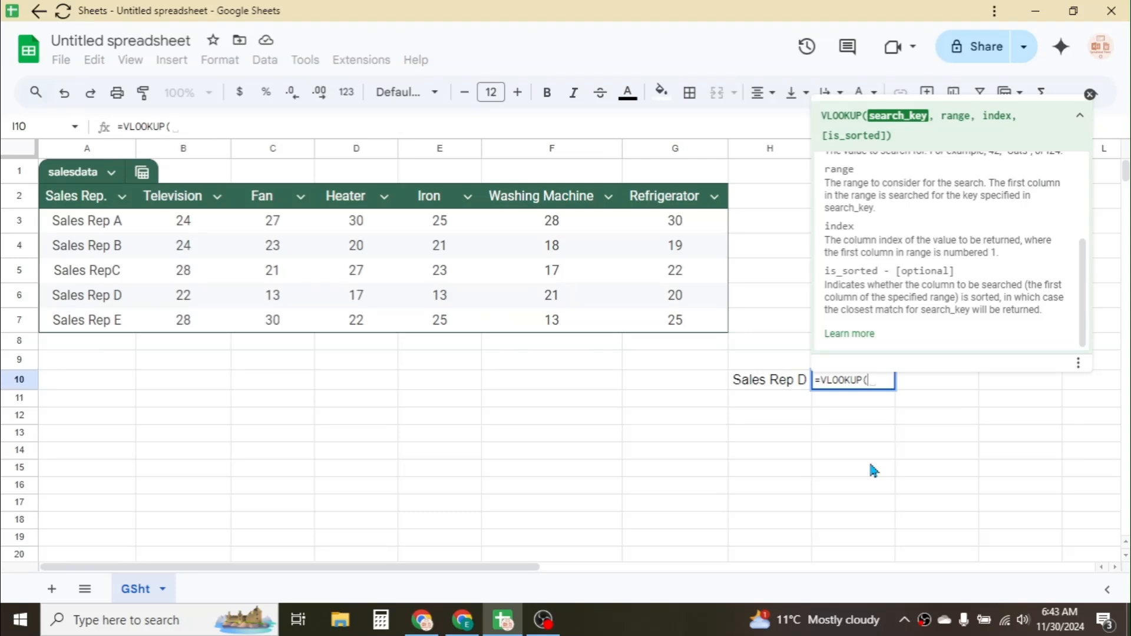
{"action": "left_click", "coordinate": [769, 383]}
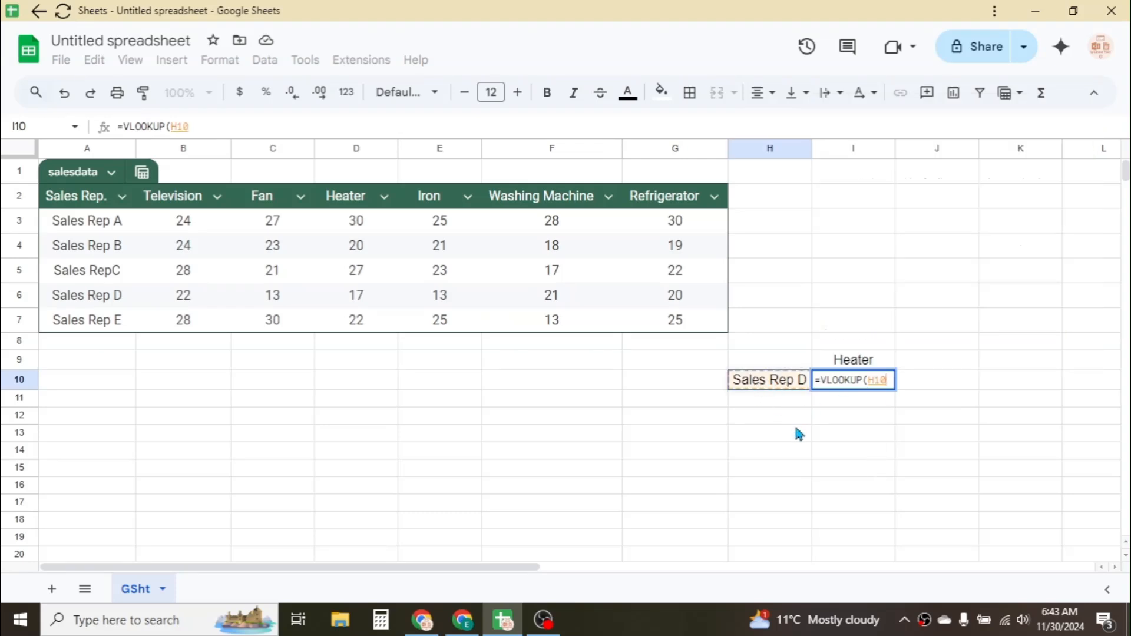
{"action": "type", "text": ", "}
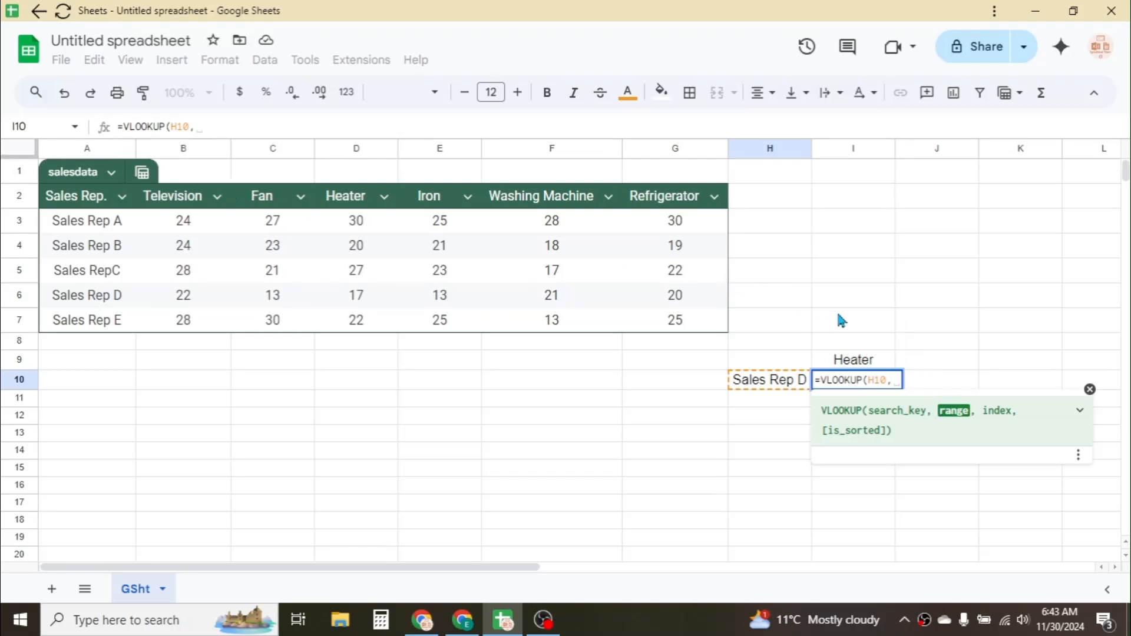
{"action": "type", "text": "sales"}
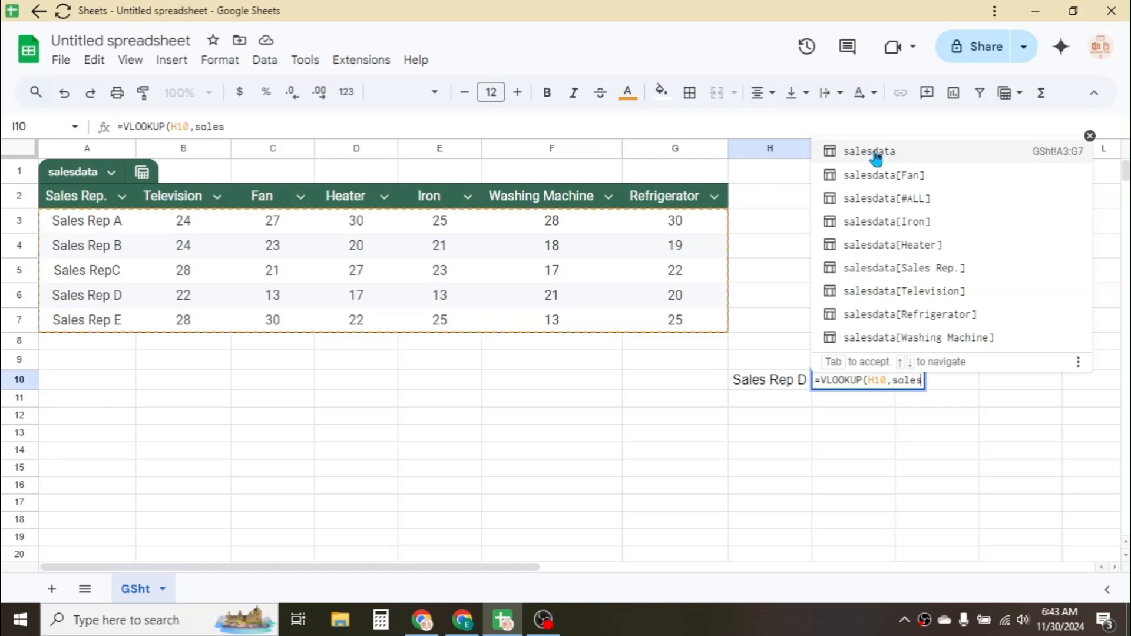
{"action": "left_click", "coordinate": [878, 154]}
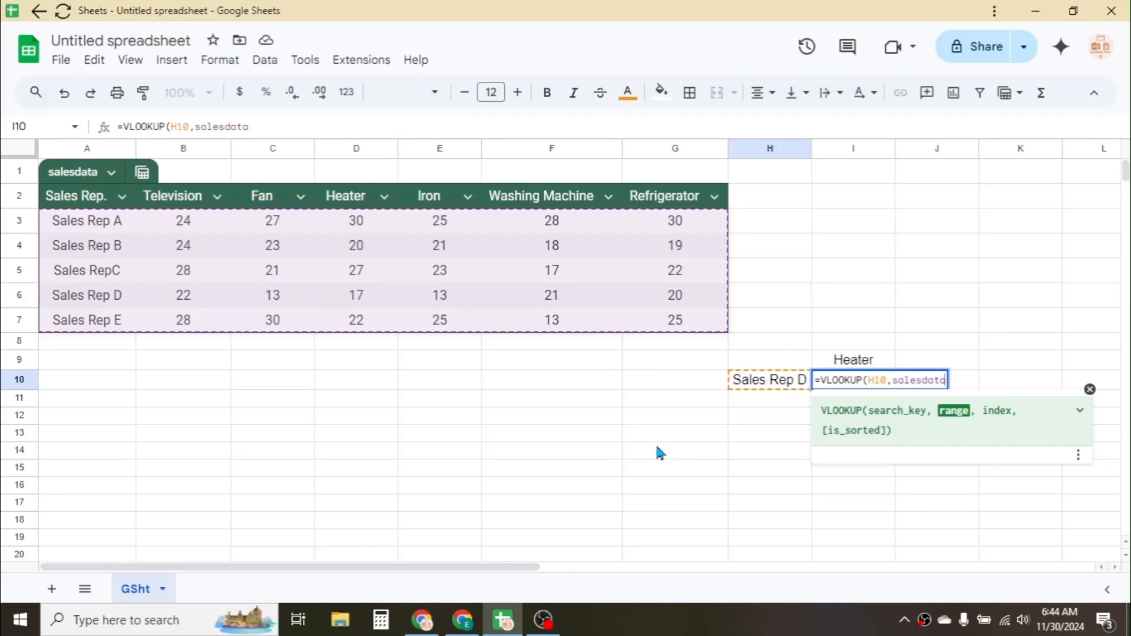
{"action": "type", "text": ","}
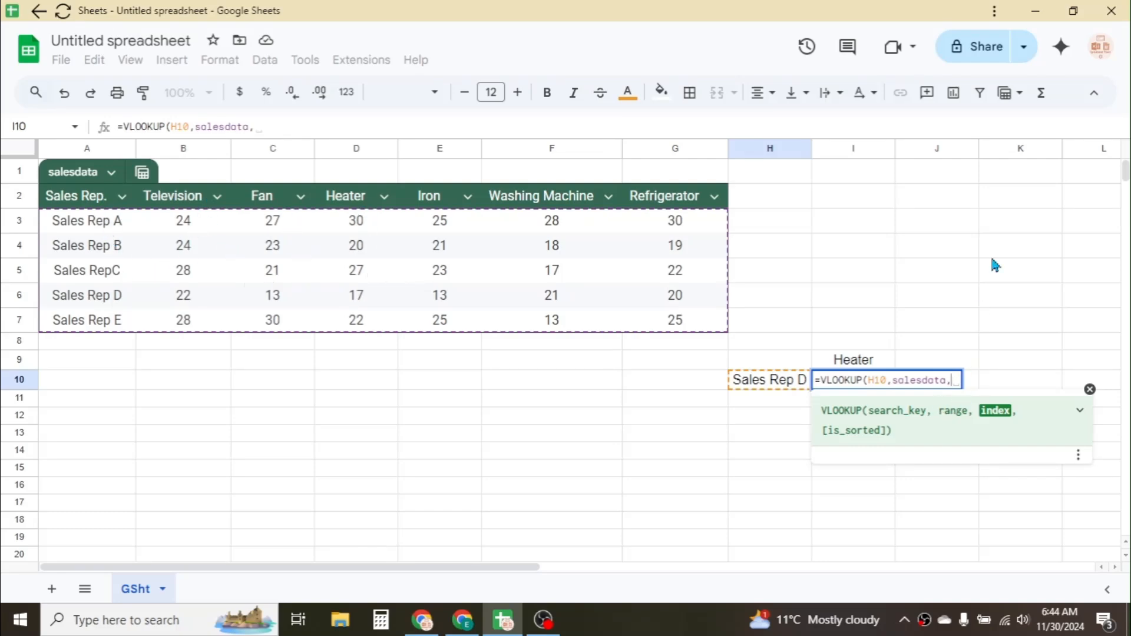
{"action": "type", "text": "4,"}
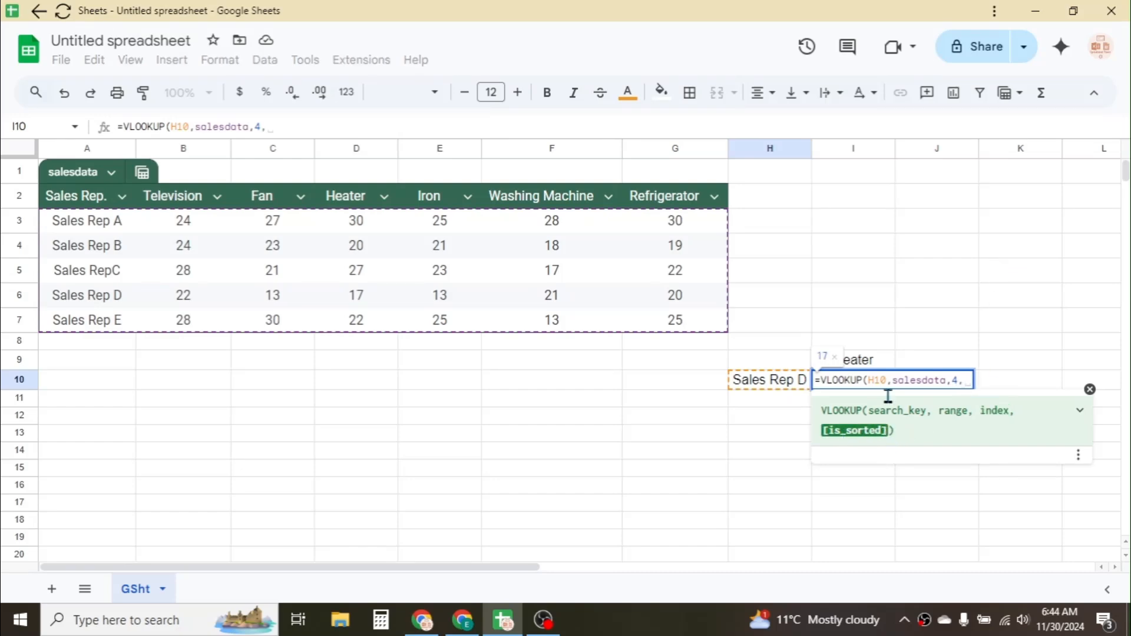
{"action": "type", "text": "0)"}
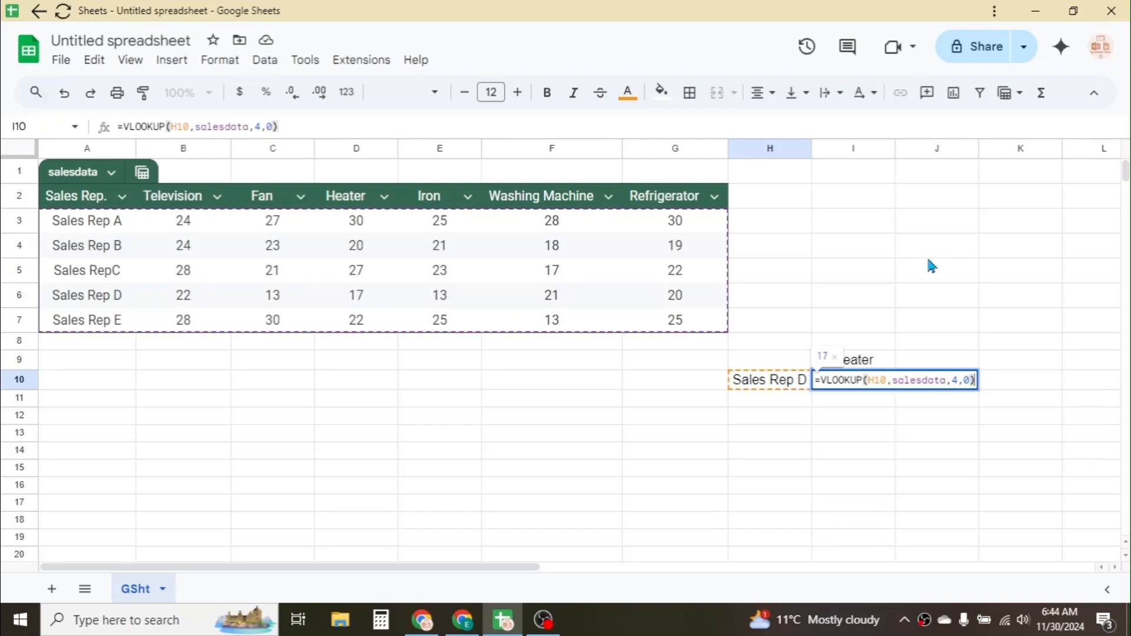
{"action": "key", "text": "Return"}
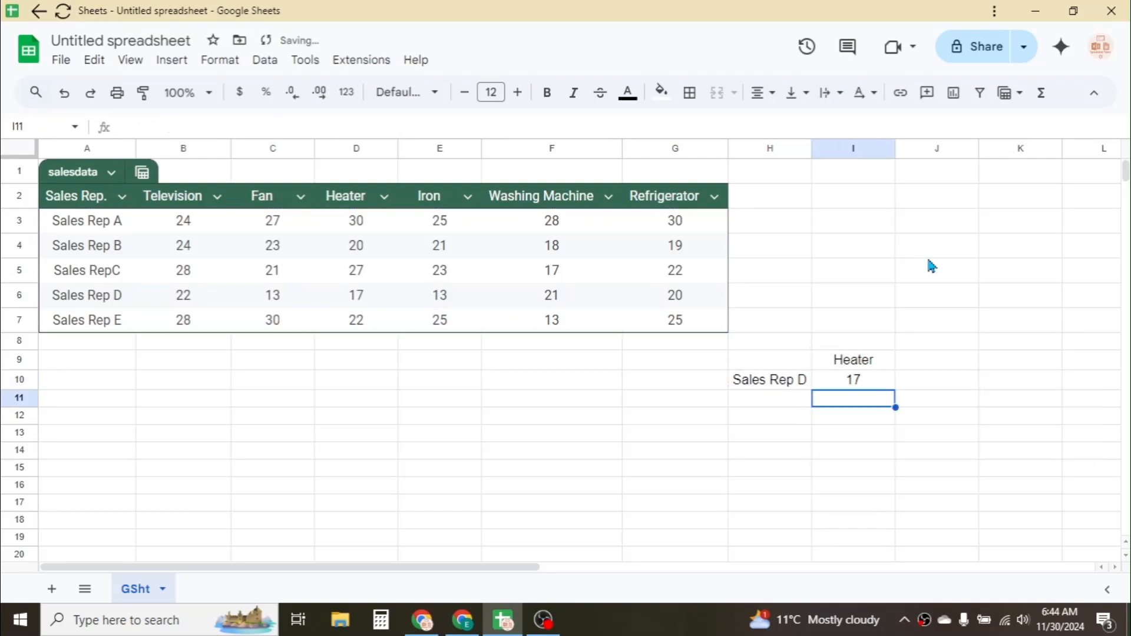
{"action": "left_click", "coordinate": [866, 384]}
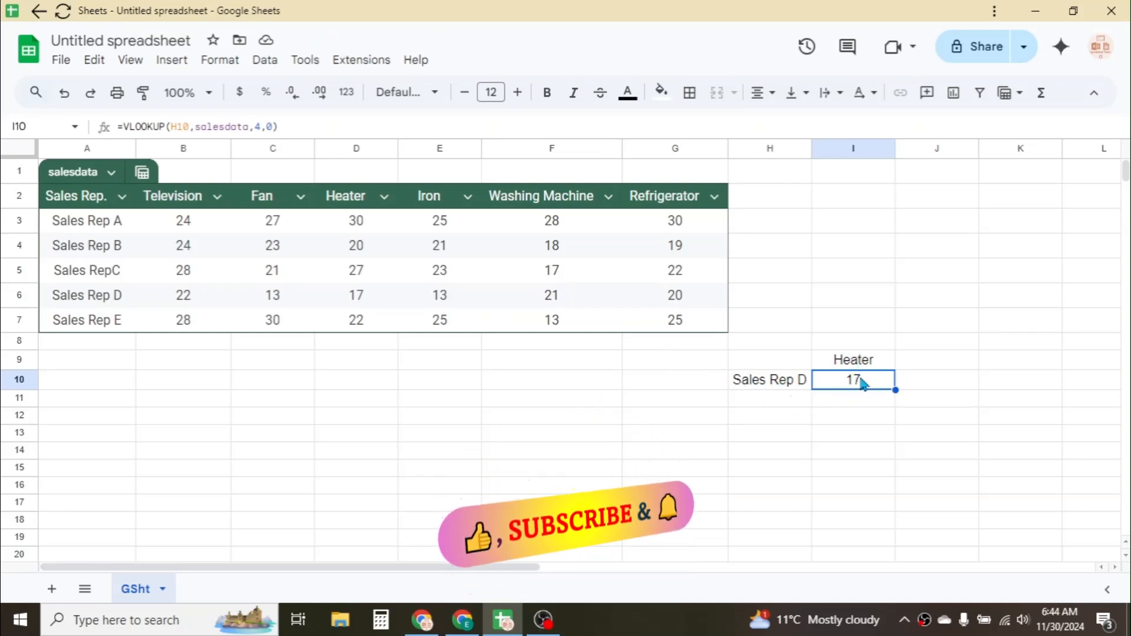
{"action": "left_click", "coordinate": [673, 421]}
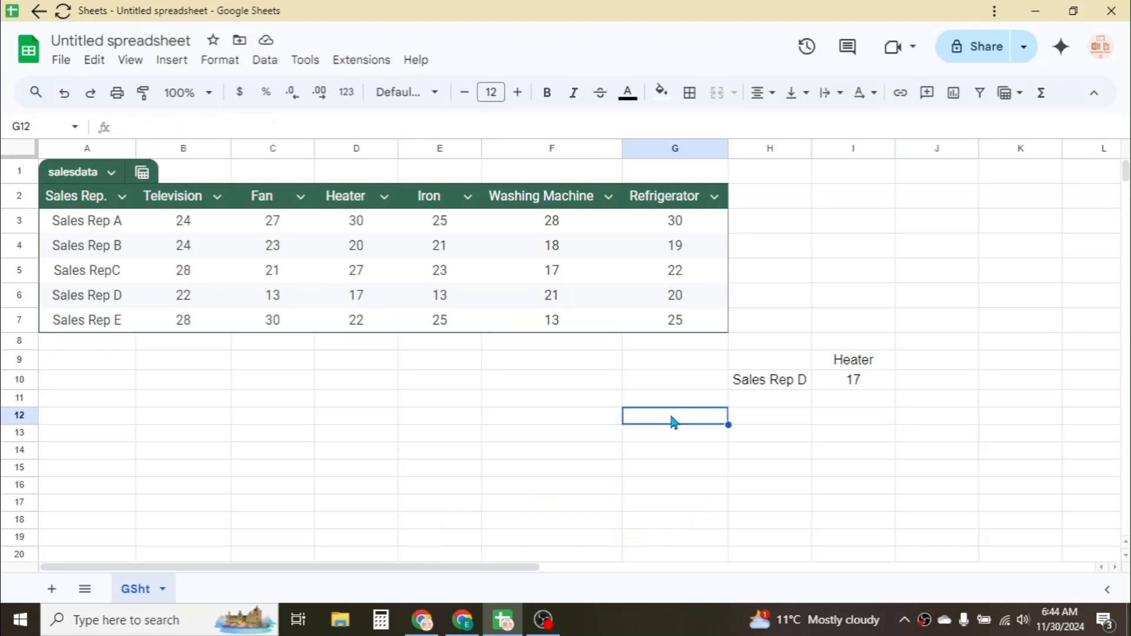